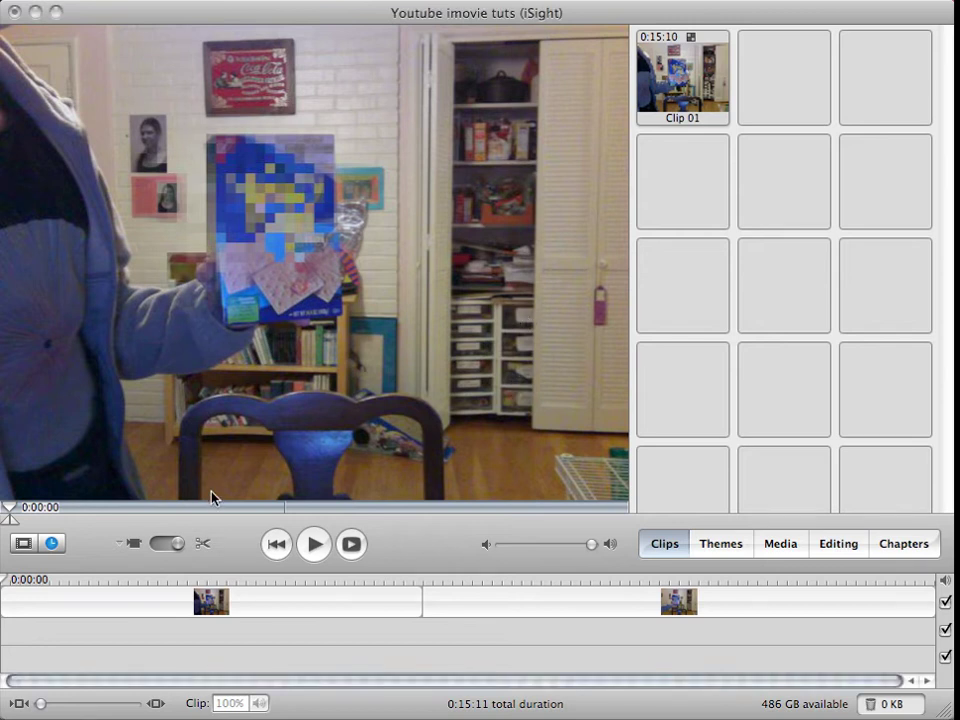
Play the webcam clip, then select the first clip and paste a duplicate of it
click(318, 545)
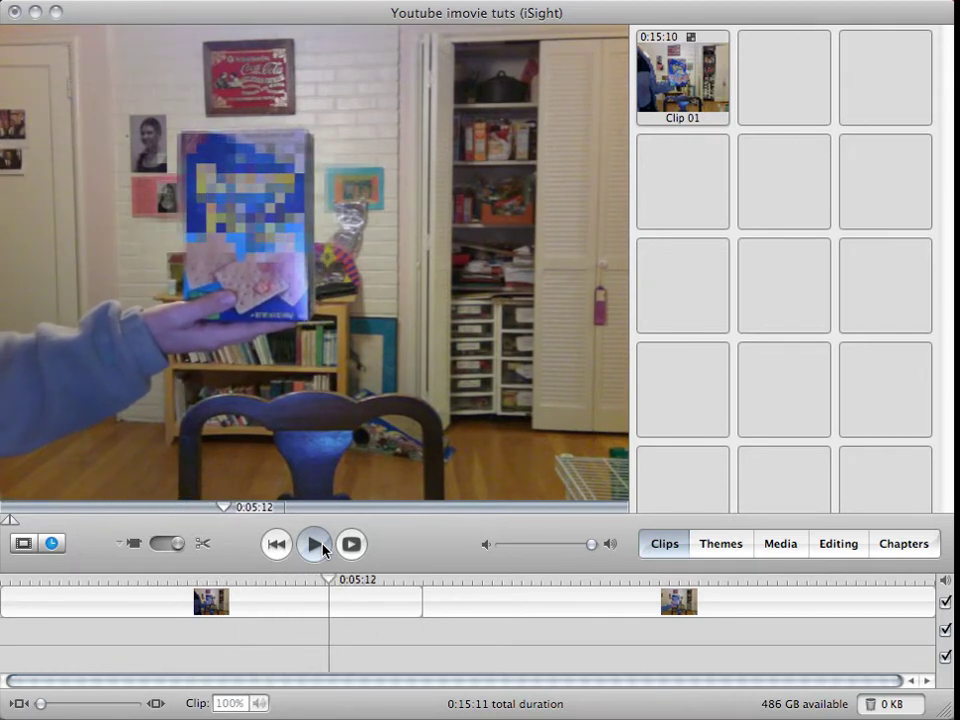
click(318, 545)
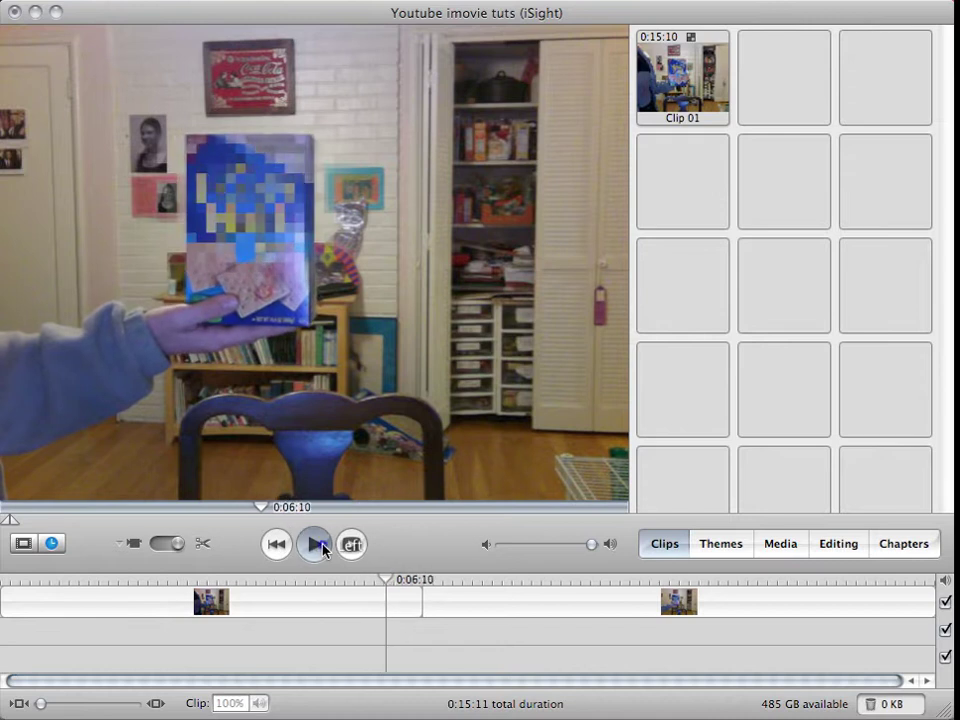
click(370, 606)
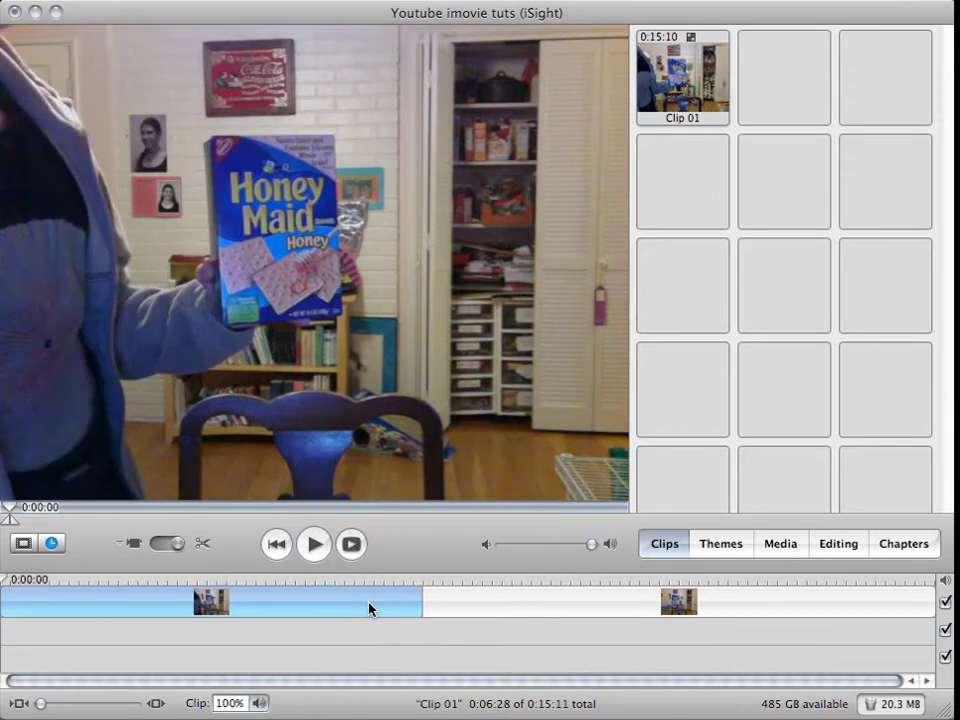
drag(321, 579, 238, 581)
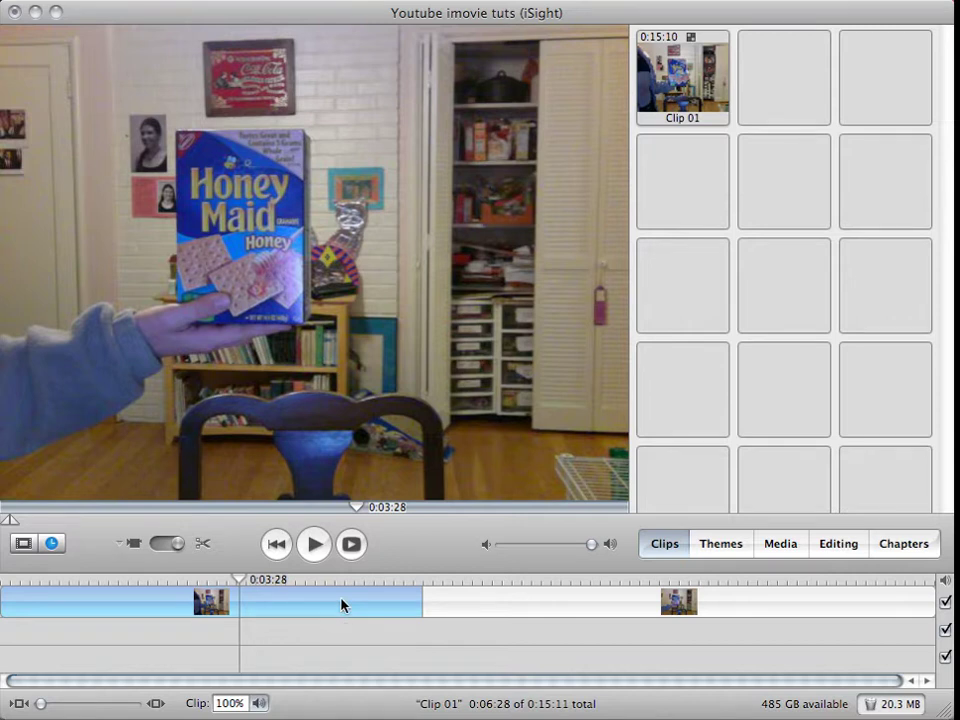
key(super+v)
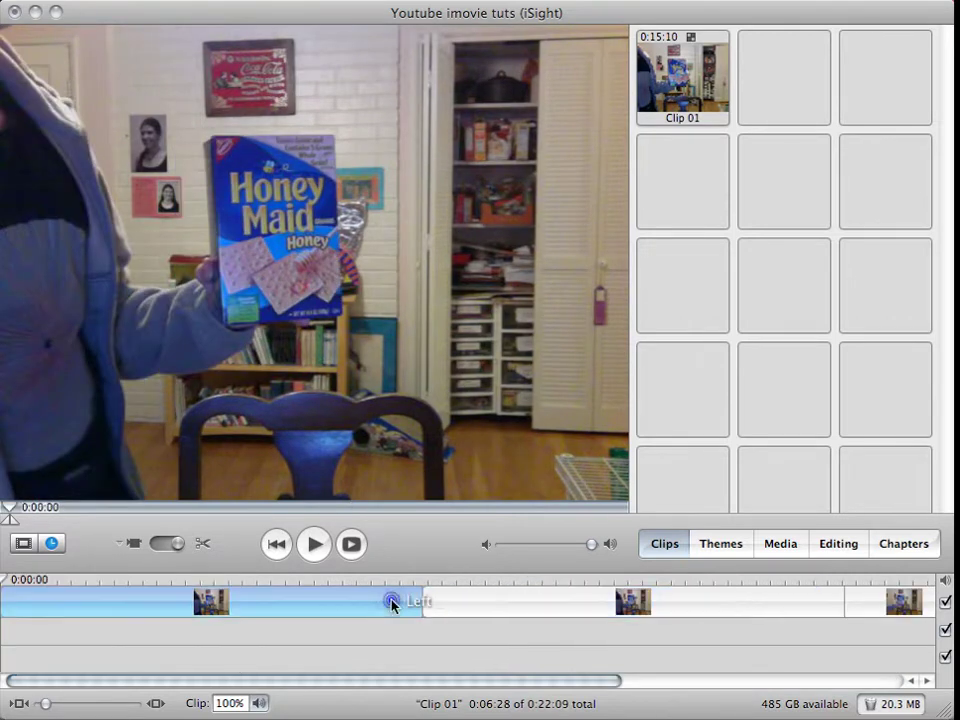
Apply the Pixellate video effect to the copy with Scale lowered to minimum
click(848, 544)
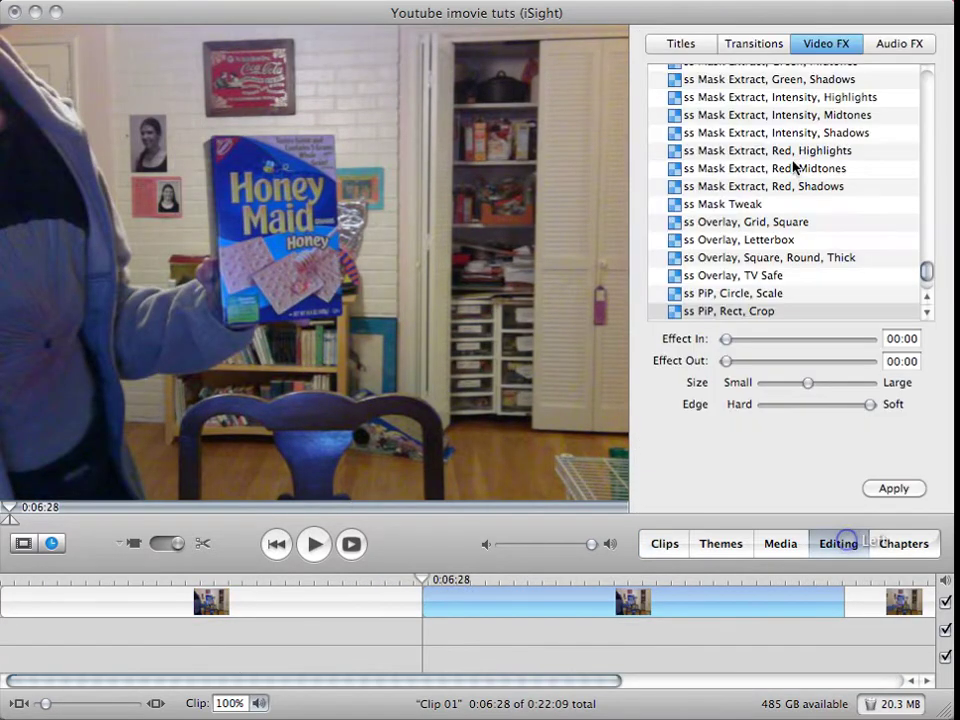
scroll(760, 262, up, 5)
scroll(760, 262, up, 10)
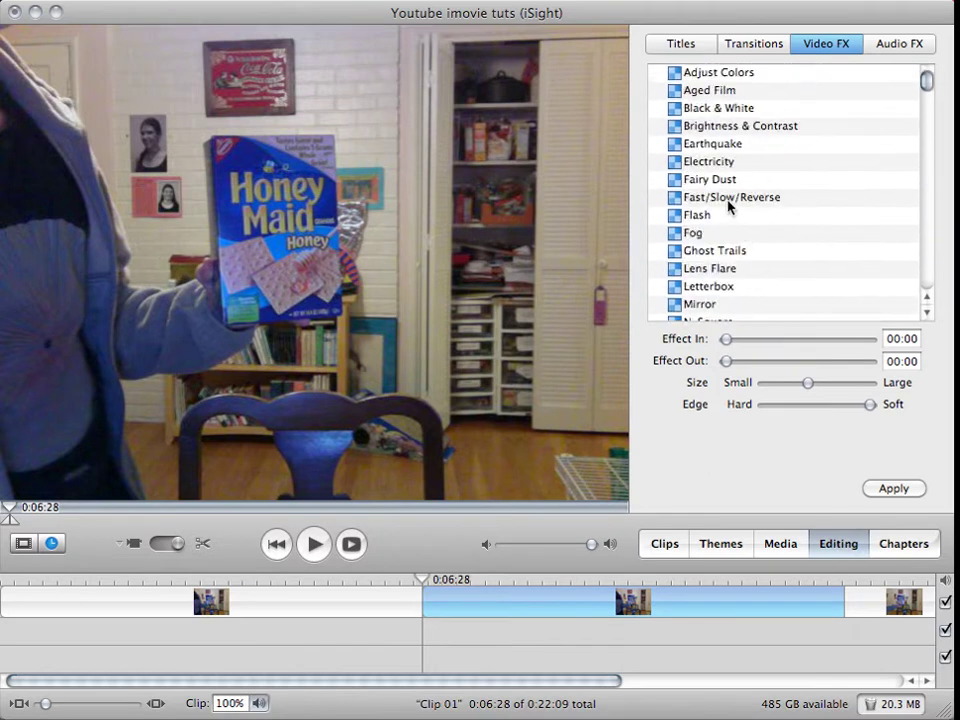
scroll(729, 208, down, 2)
scroll(728, 205, down, 9)
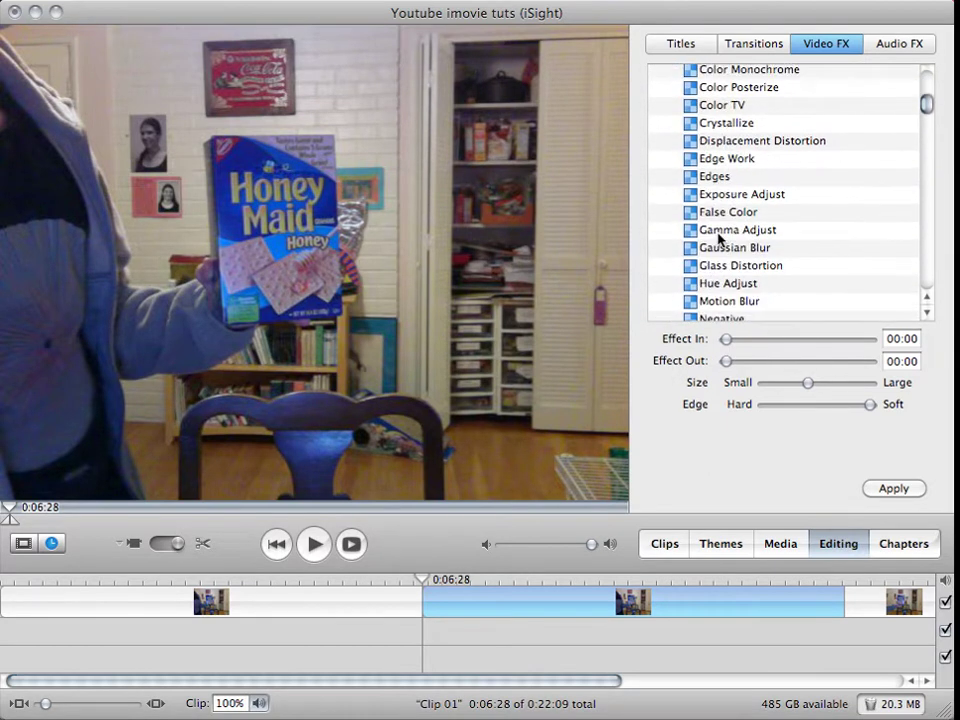
click(725, 196)
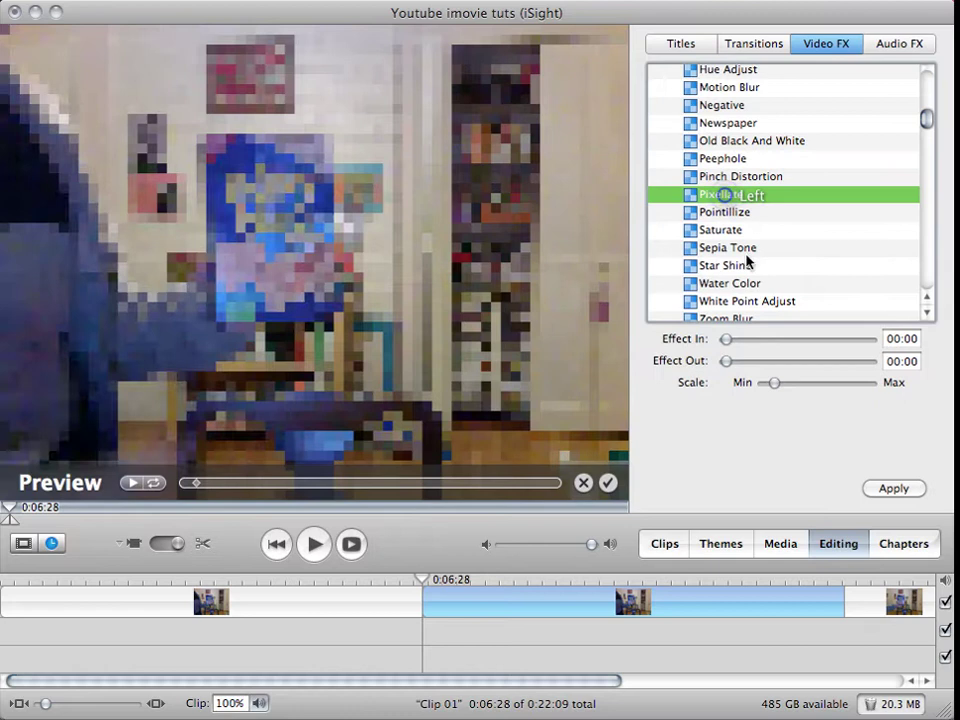
drag(772, 390, 770, 392)
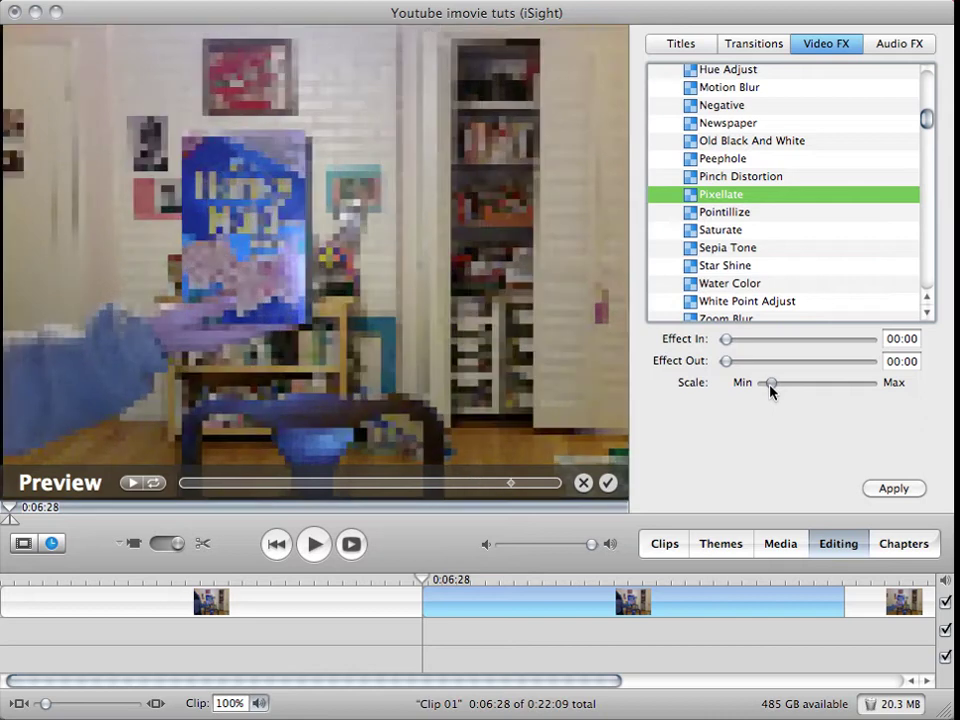
click(771, 386)
click(891, 487)
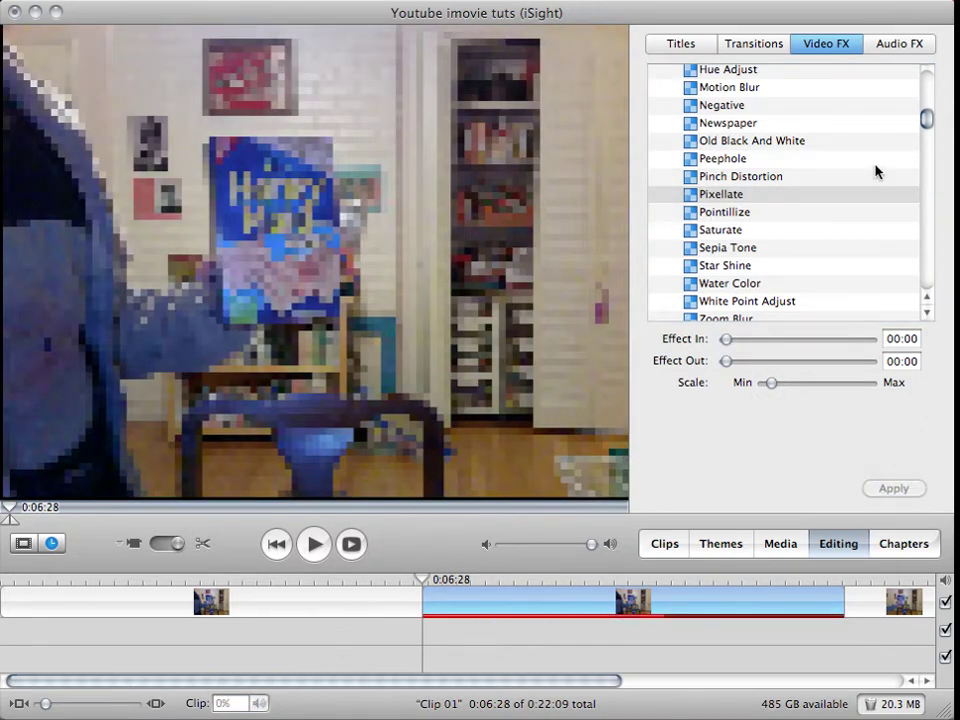
scroll(795, 214, down, 15)
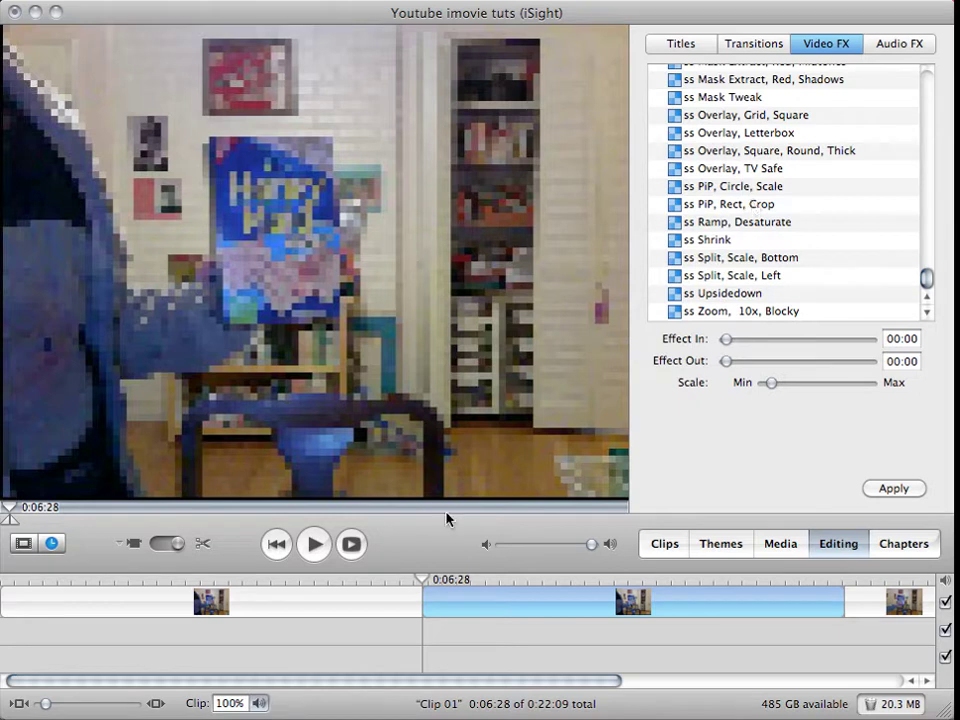
Apply ss PiP, Rect, Crop to the first clip with a small, fully soft-edged window
click(378, 600)
click(790, 204)
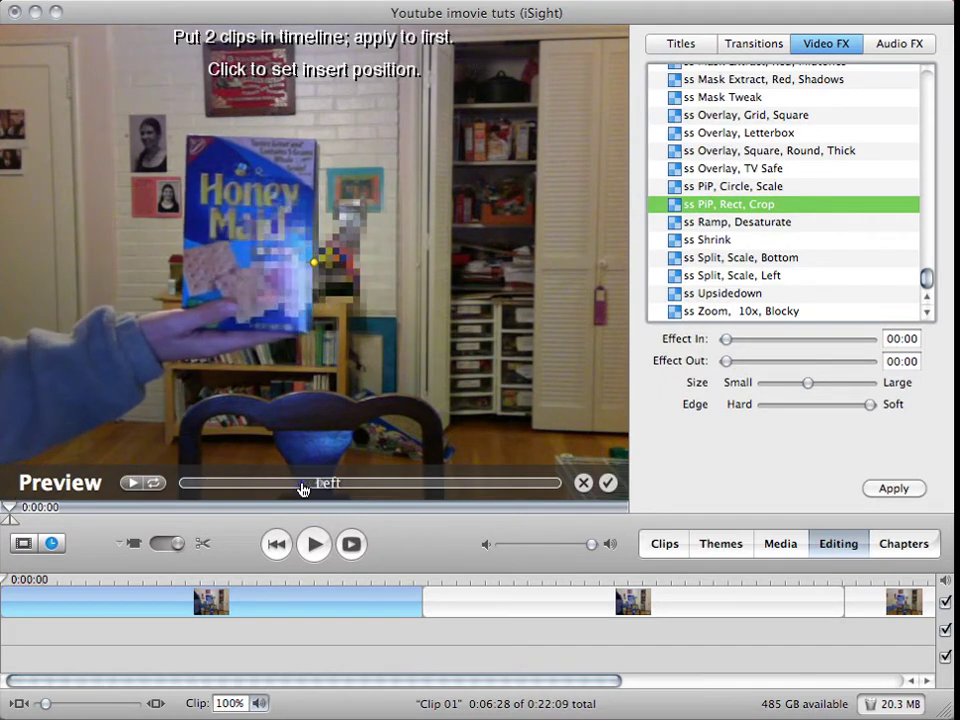
click(298, 484)
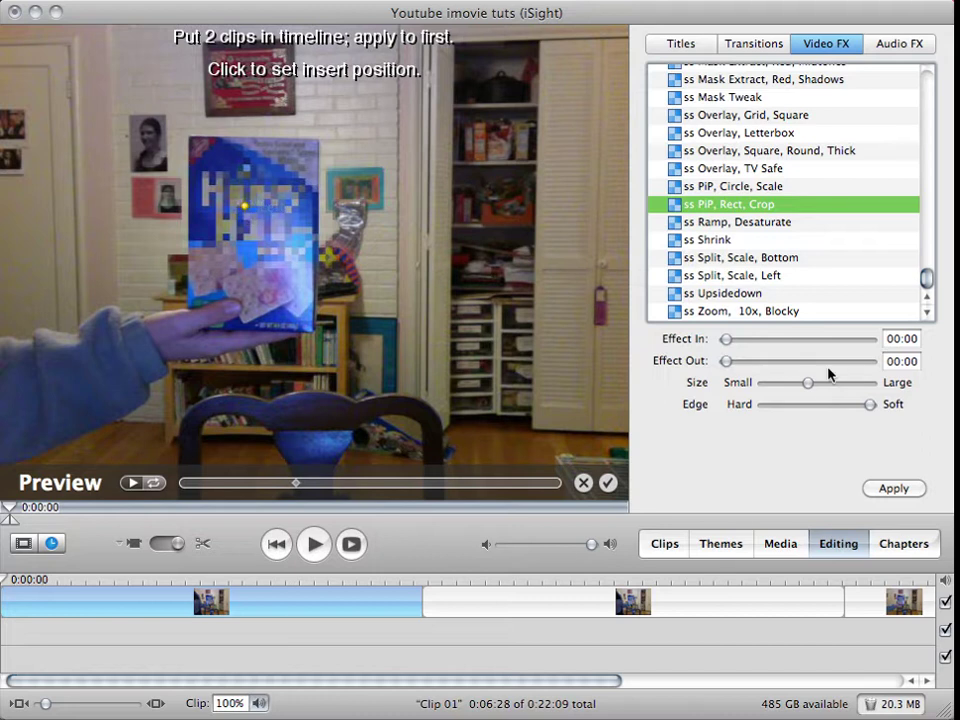
mouse_move(810, 388)
mouse_down()
mouse_move(866, 396)
mouse_move(750, 393)
mouse_move(806, 390)
mouse_up()
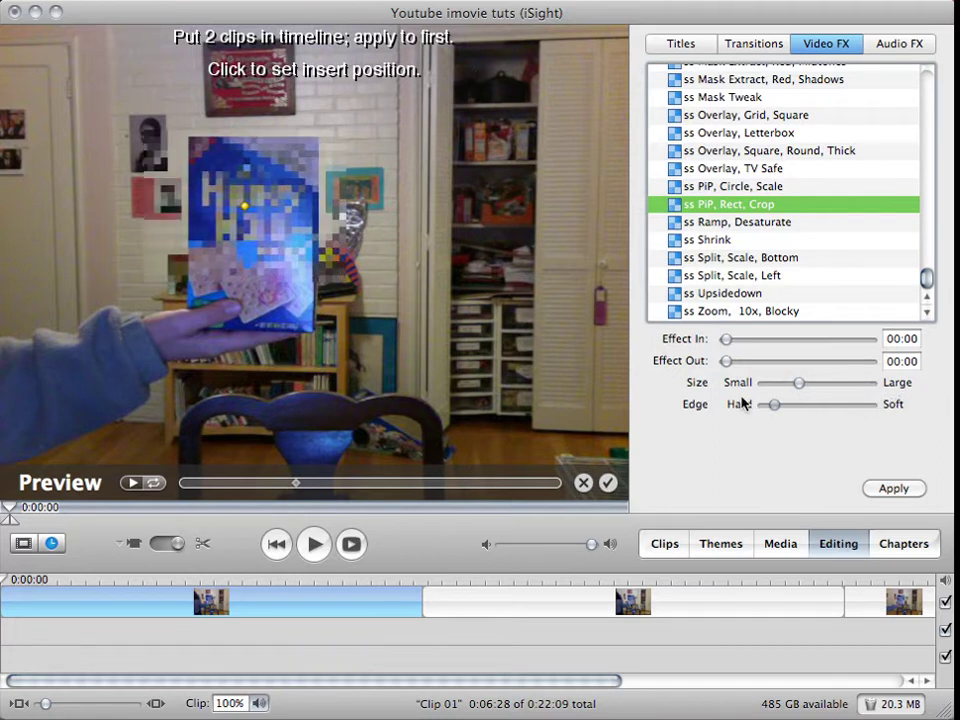
drag(848, 404, 680, 402)
drag(791, 392, 882, 394)
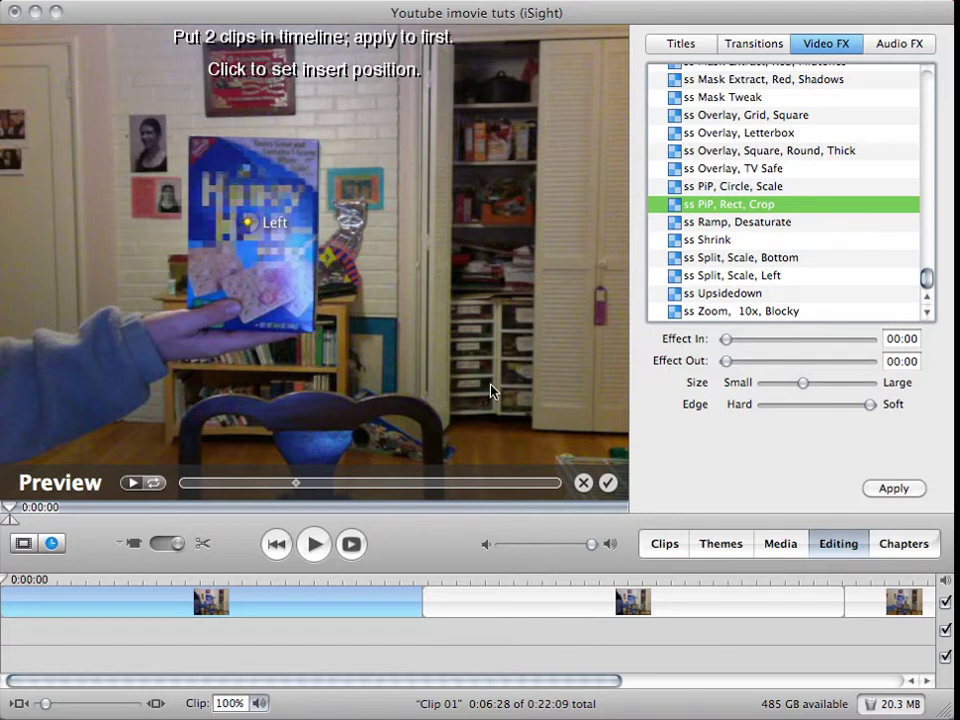
click(895, 489)
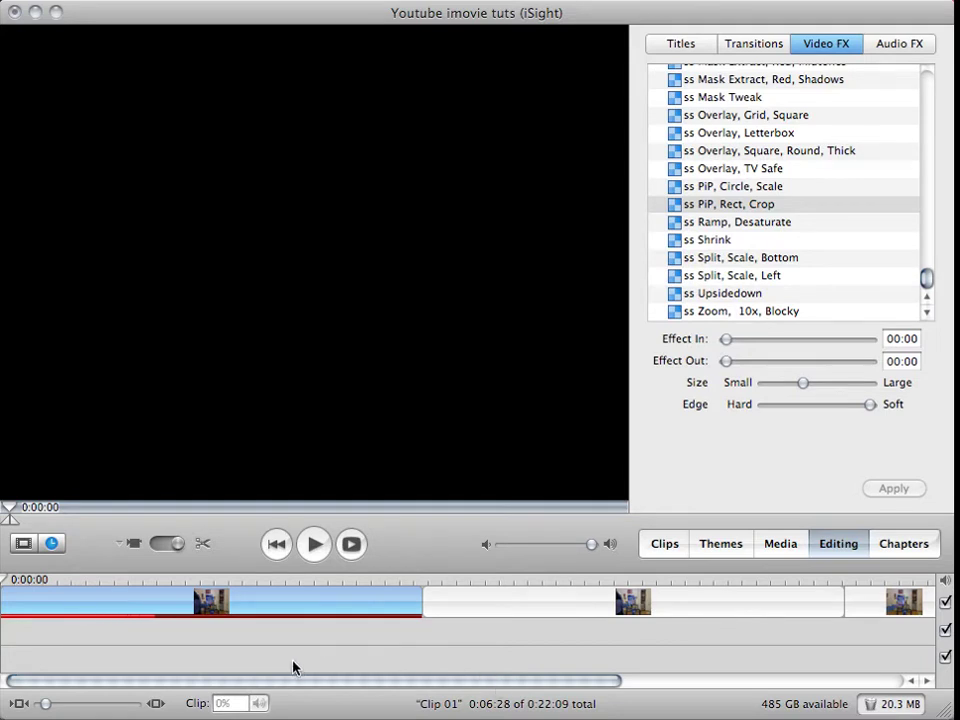
Copy the last clip in the timeline and paste a duplicate at the movie's end
drag(397, 684, 436, 681)
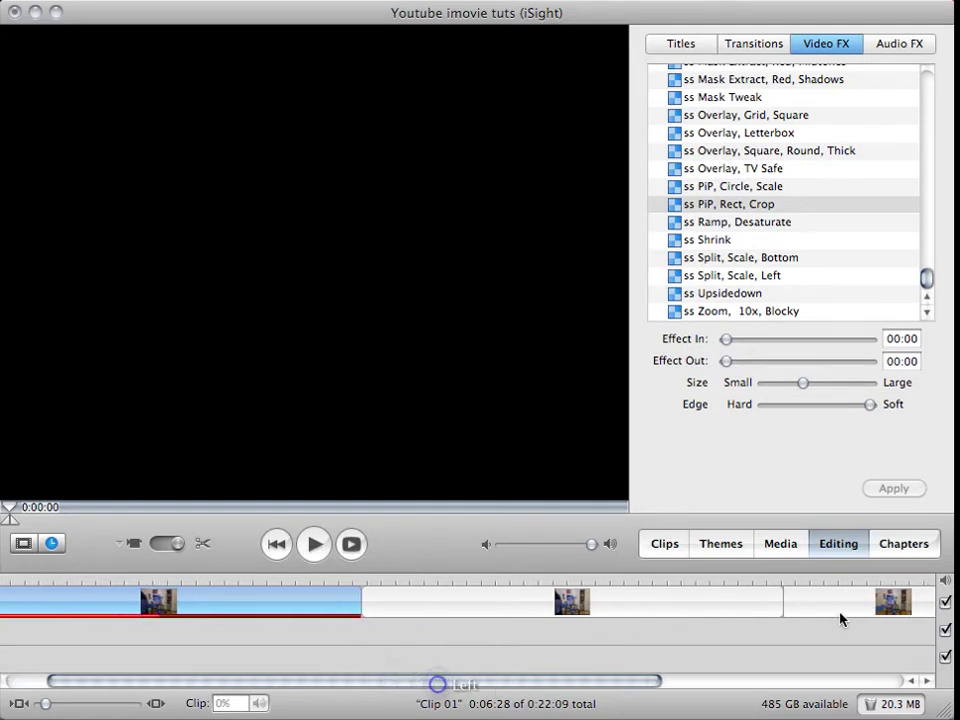
drag(798, 587, 846, 585)
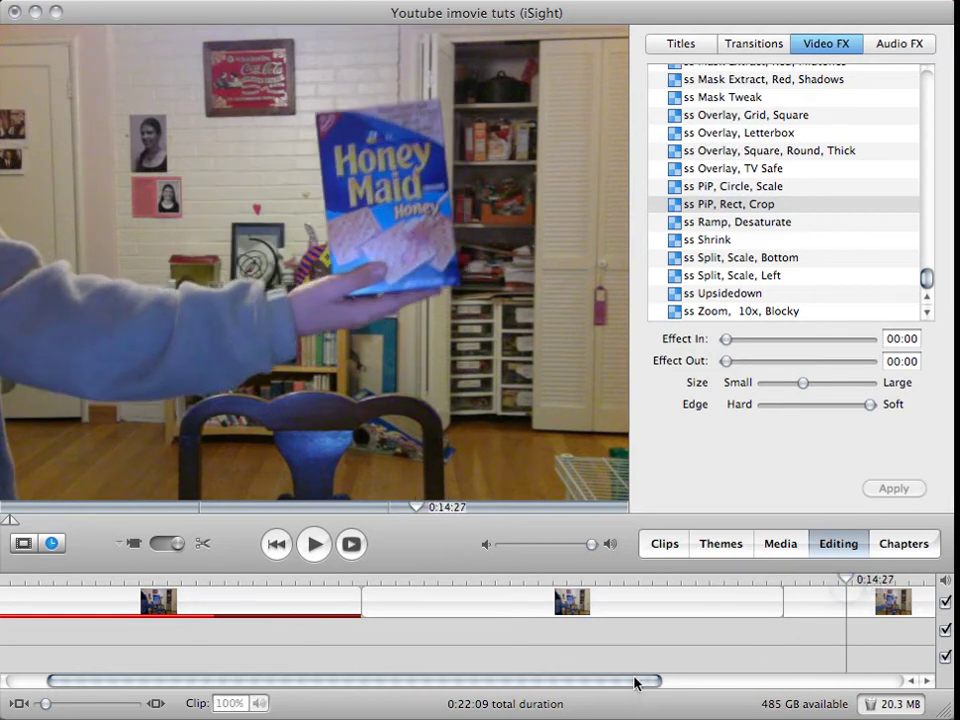
drag(636, 681, 753, 681)
click(727, 597)
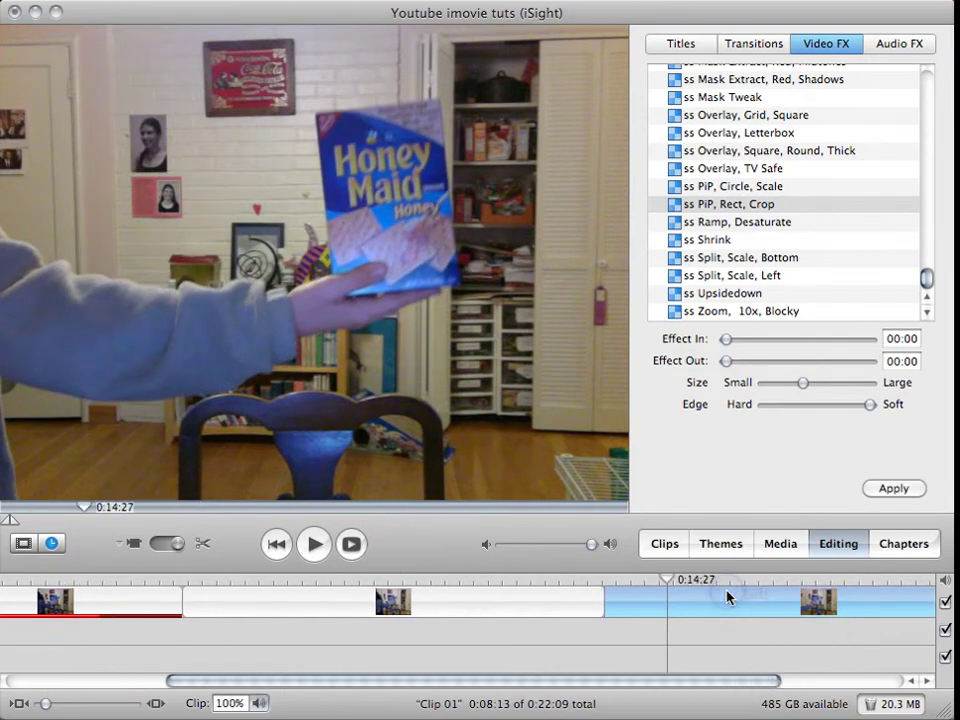
key(super+c)
key(super+v)
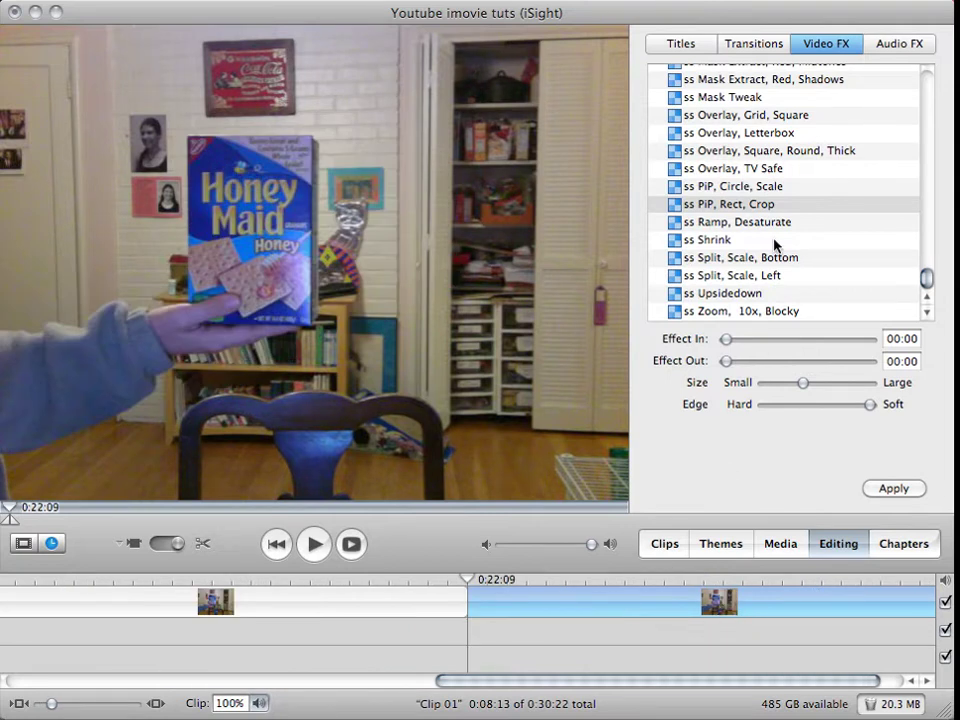
Apply the Pixellate effect to the copied clip
scroll(669, 196, up, 15)
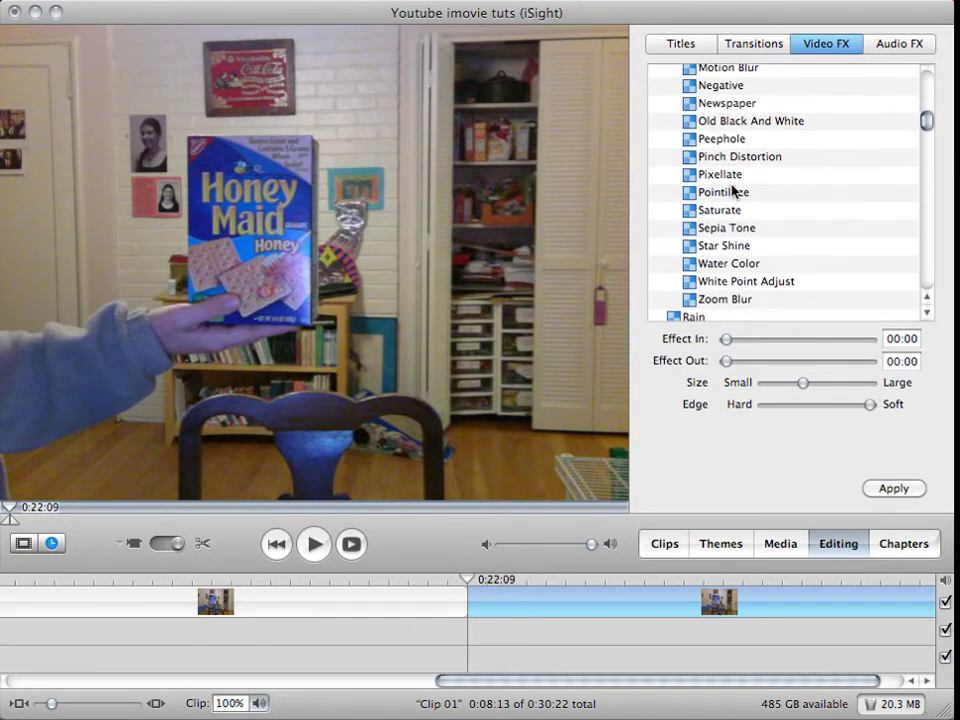
click(735, 175)
click(735, 191)
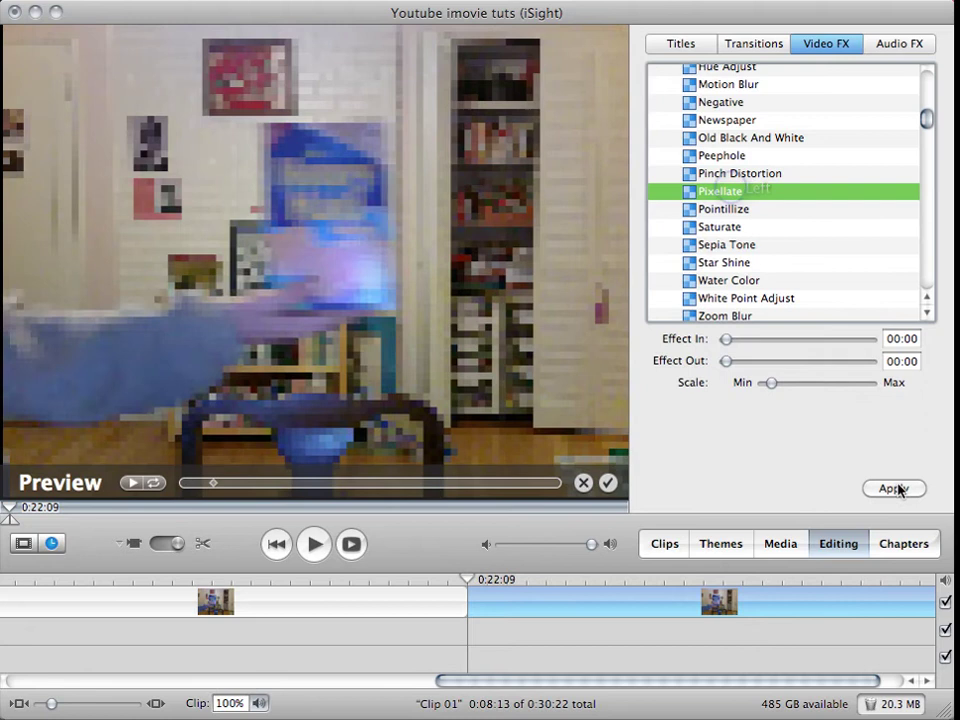
click(895, 488)
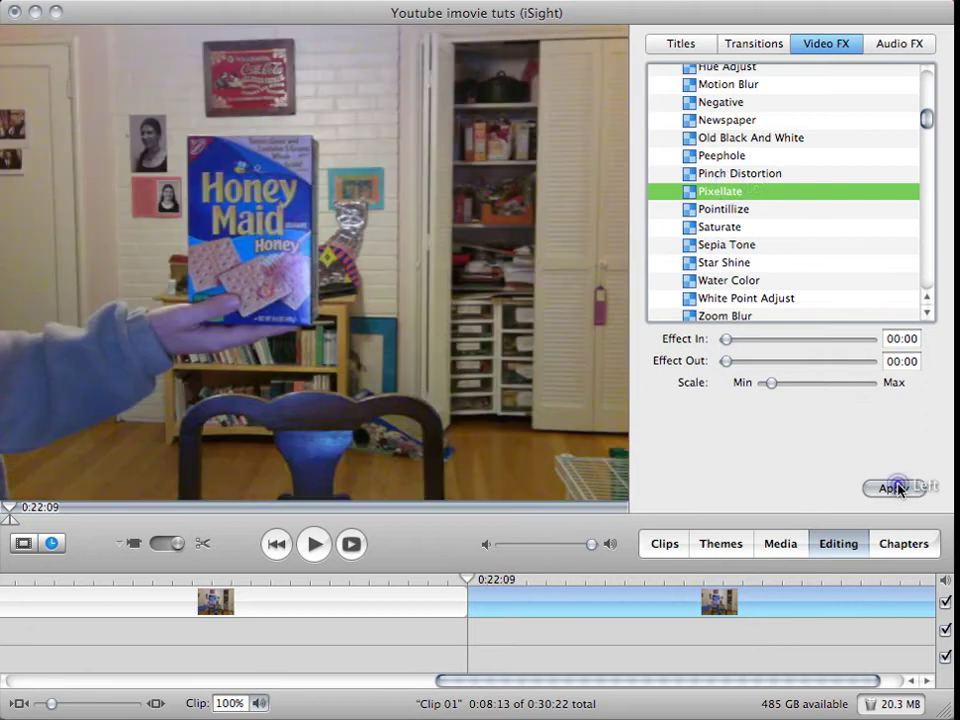
Find the box shot, then select the short clip near the movie's end
click(410, 596)
drag(11, 516, 60, 521)
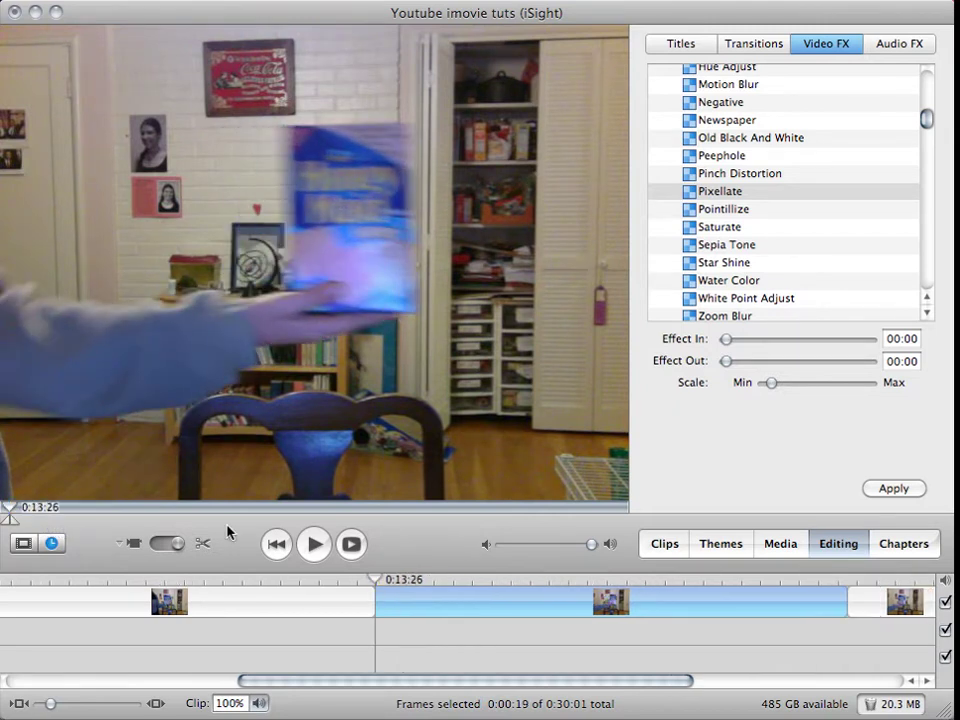
click(665, 615)
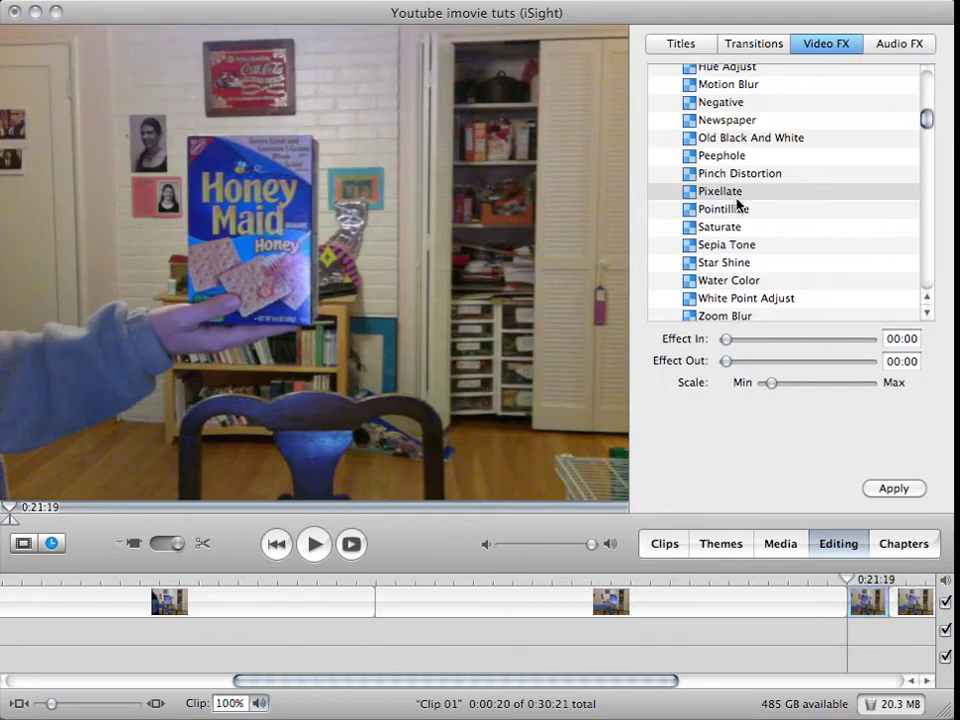
scroll(737, 204, down, 15)
Place the PiP Rect Crop rectangle over the Honey Maid label and apply it
click(750, 205)
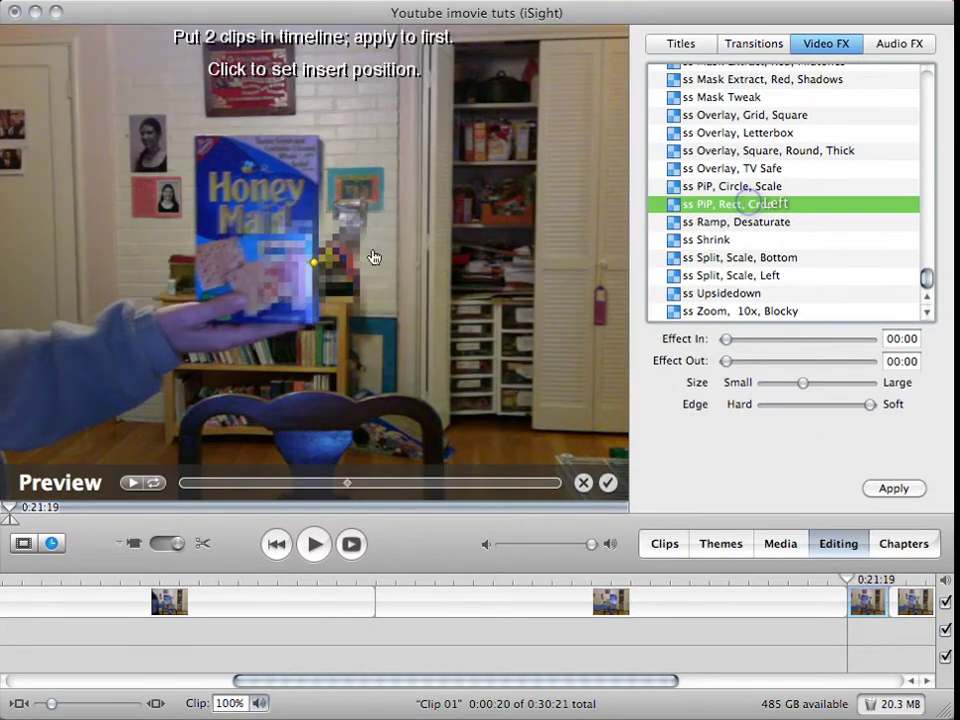
click(275, 204)
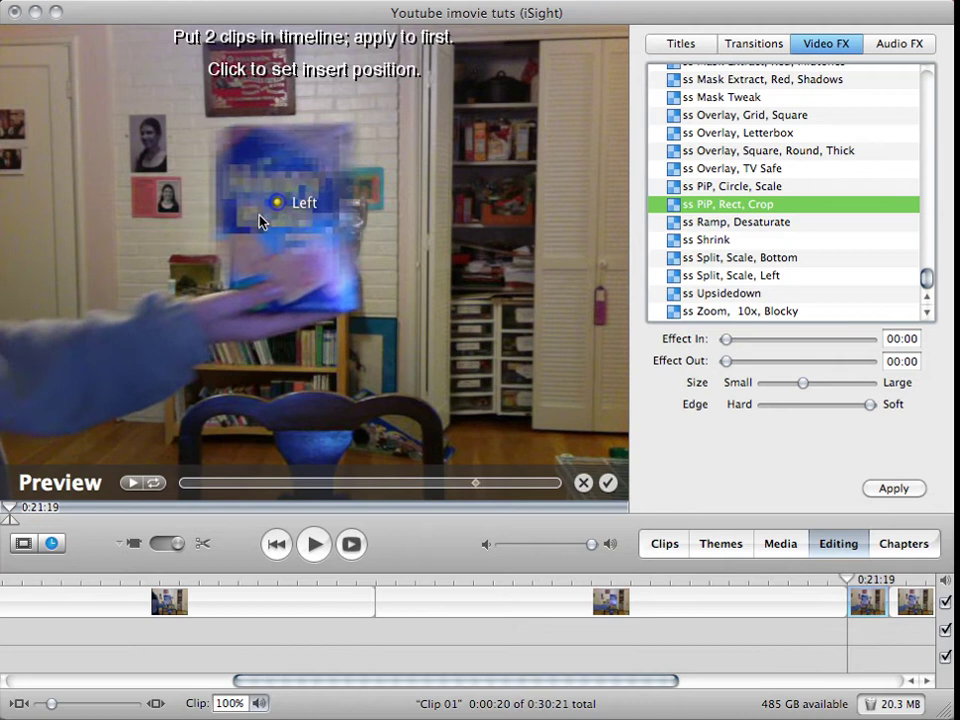
click(894, 488)
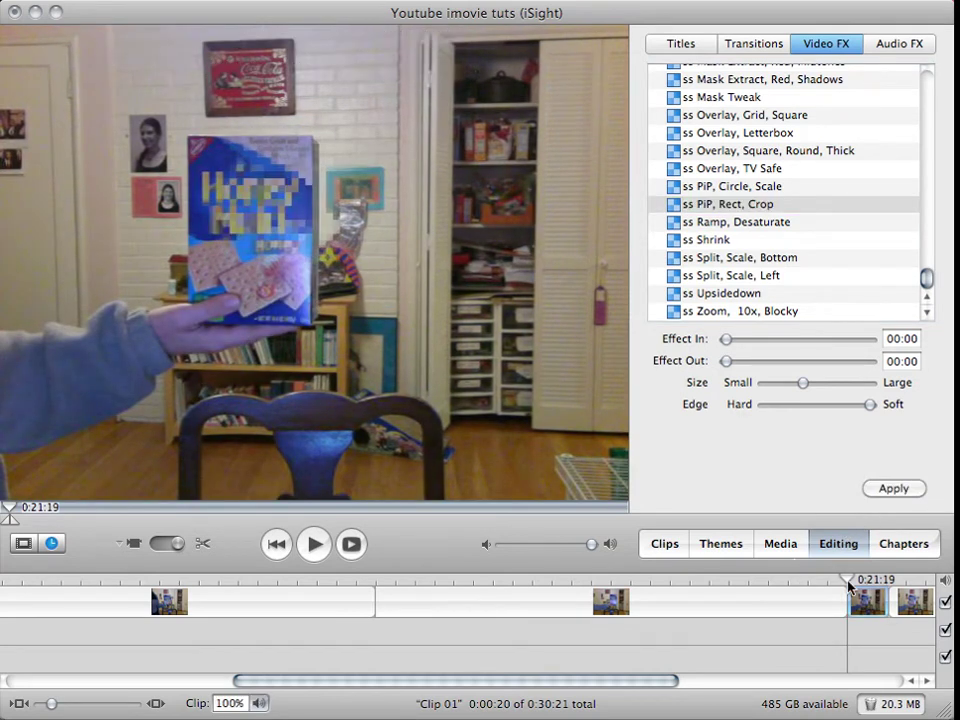
Move the rendered clip earlier, play it back, and mark the next clip's opening frames
drag(857, 600, 399, 594)
click(315, 544)
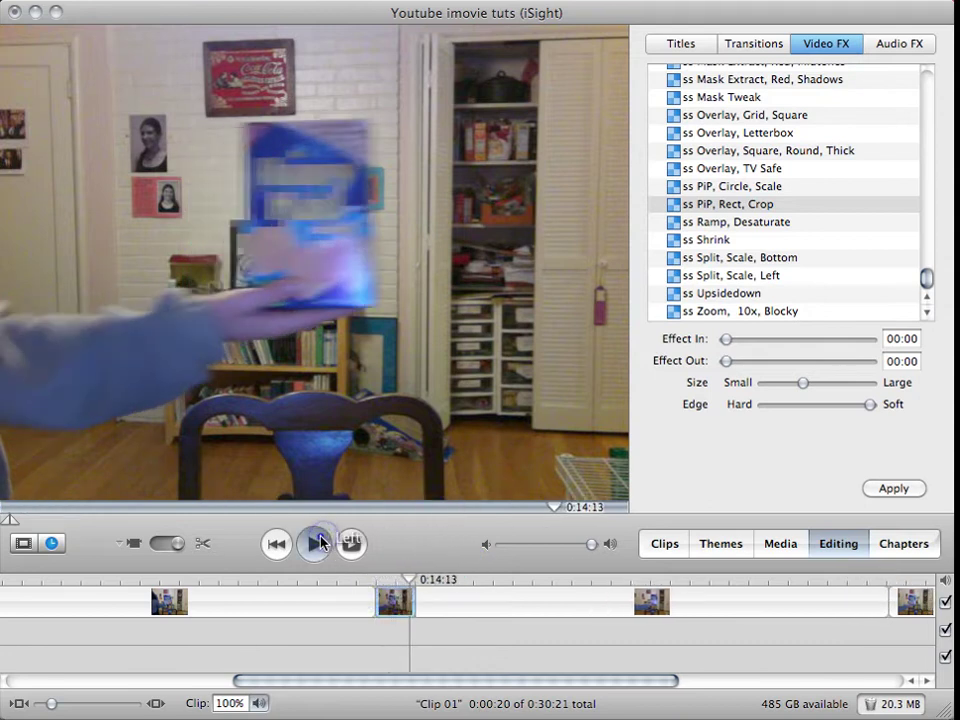
click(407, 630)
click(315, 544)
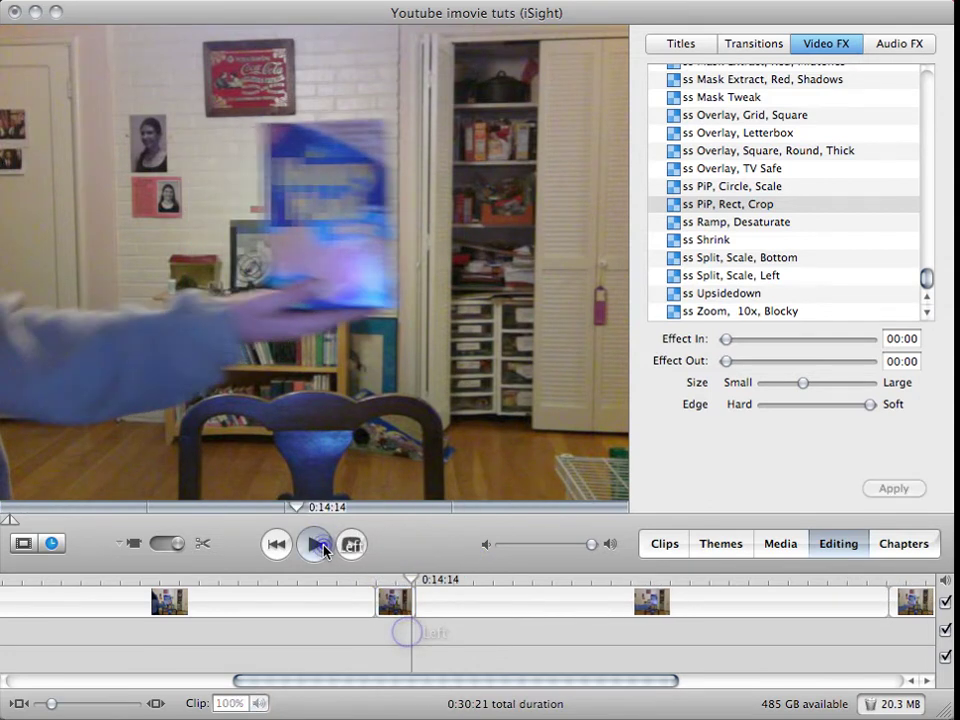
mouse_move(439, 583)
mouse_down()
mouse_move(367, 581)
mouse_move(431, 596)
mouse_up()
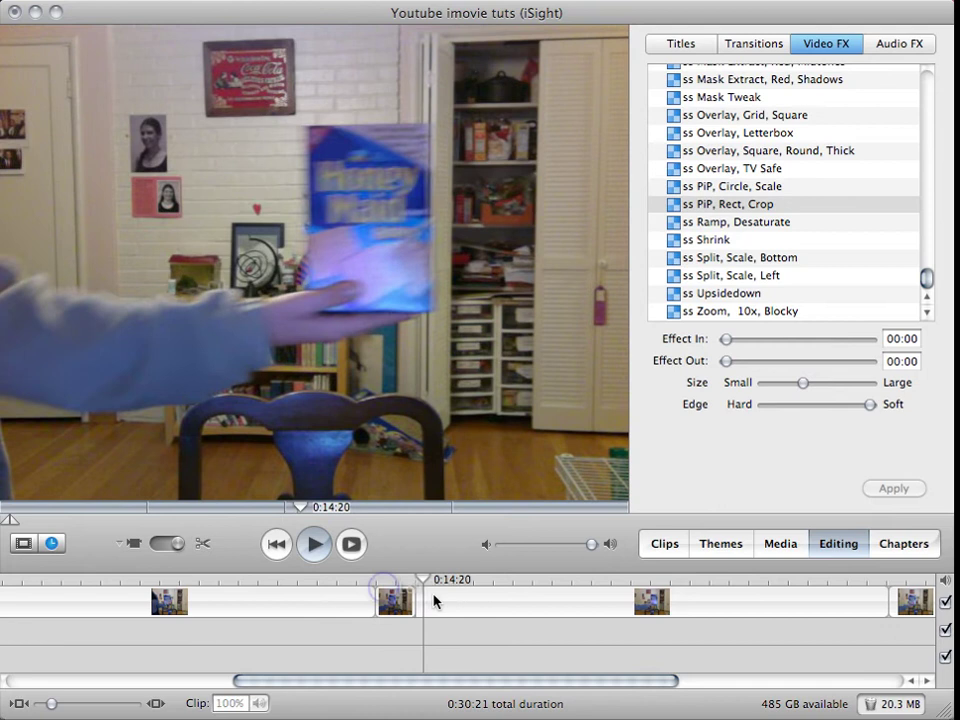
click(425, 600)
drag(6, 519, 70, 531)
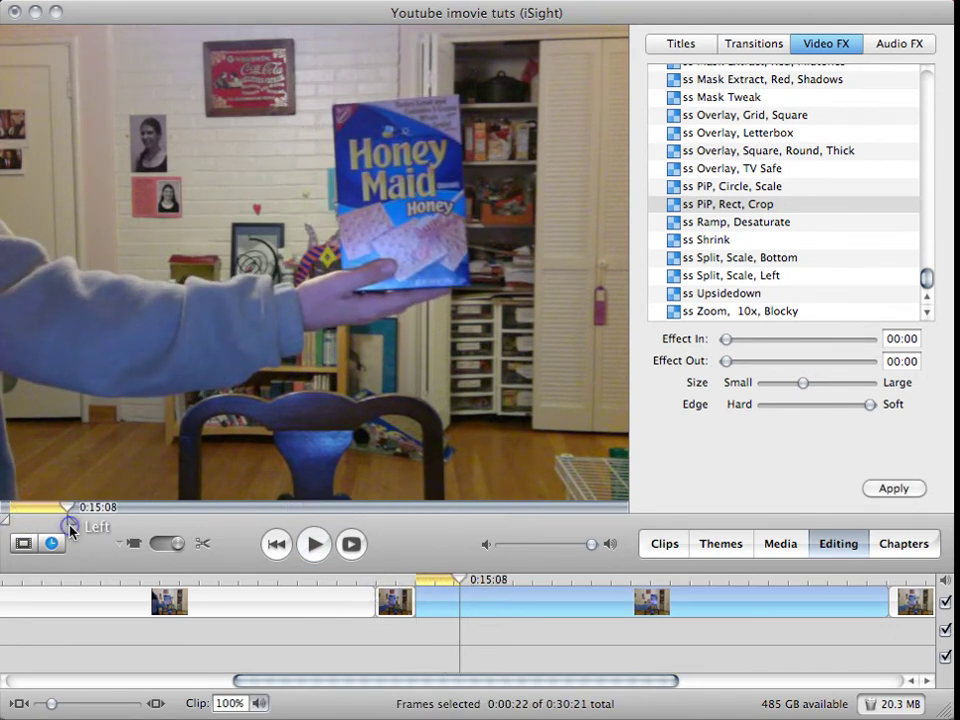
Delete the pixellated clip's opening frames, shortening the movie to 0:30:01
key(Delete)
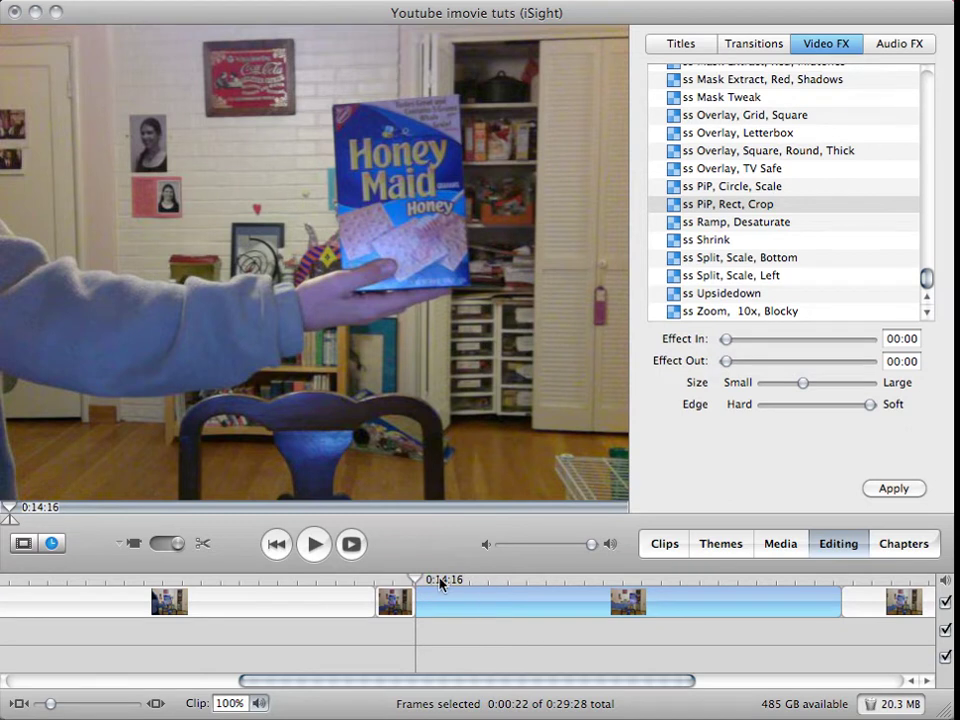
key(super+z)
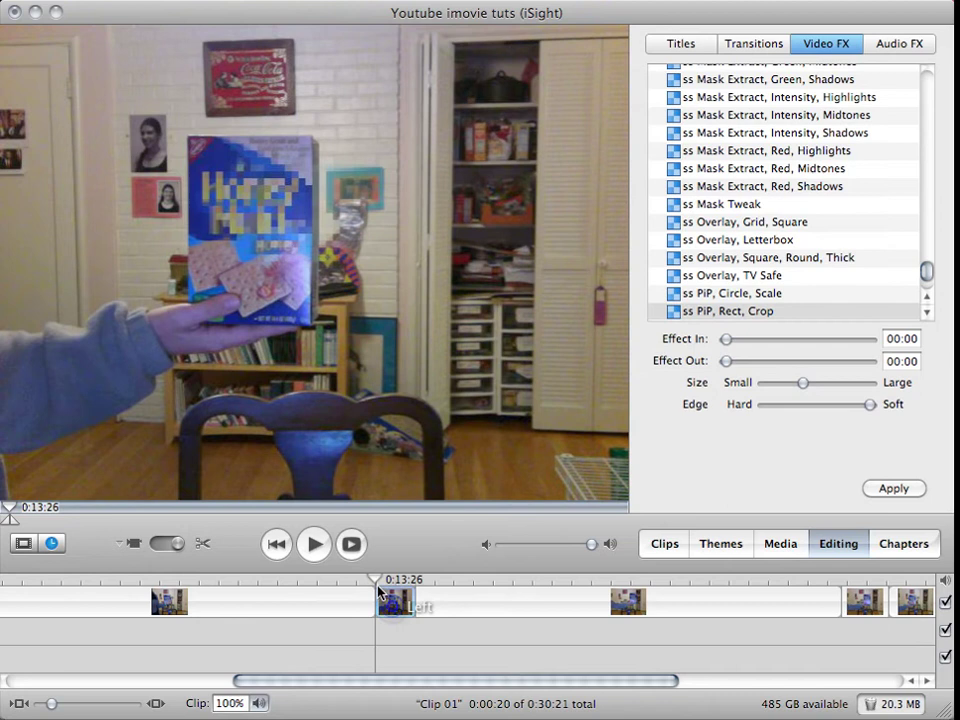
drag(13, 525, 834, 519)
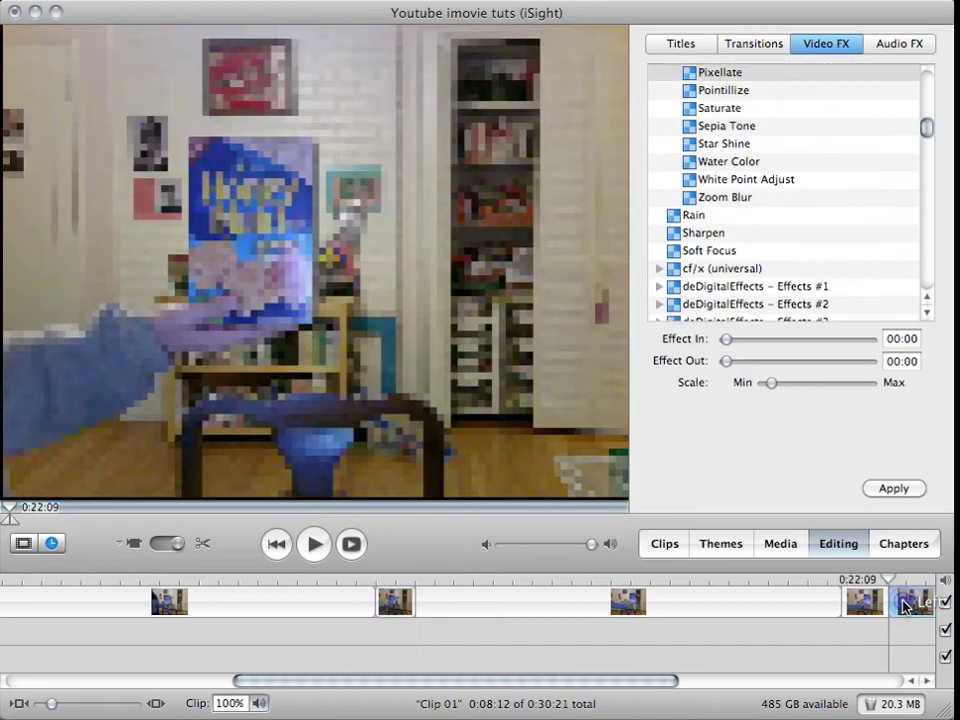
drag(17, 527, 58, 527)
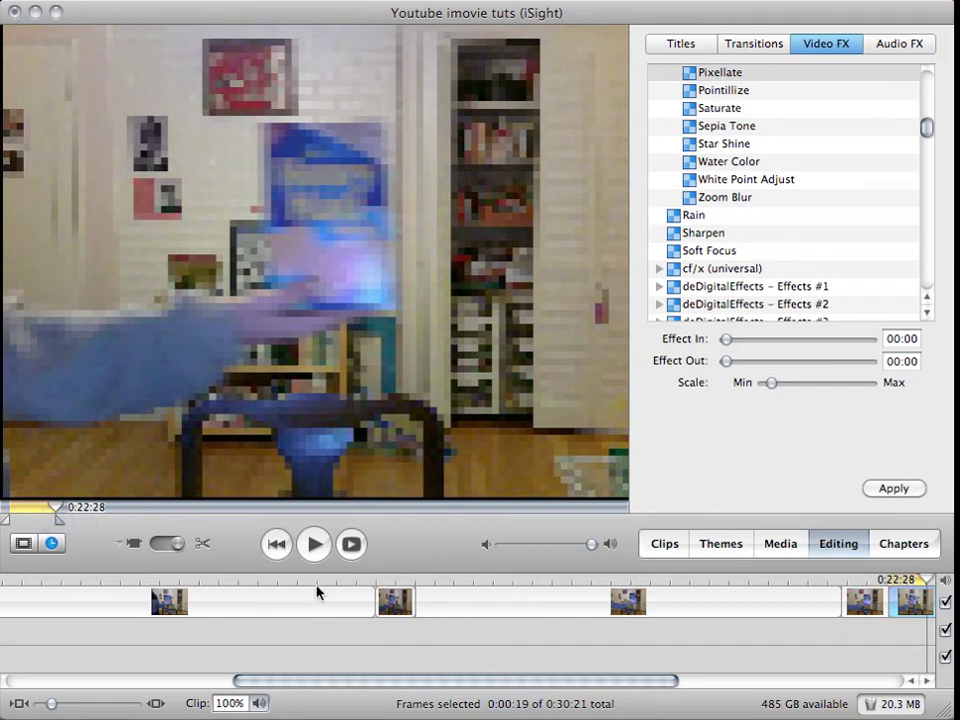
key(Delete)
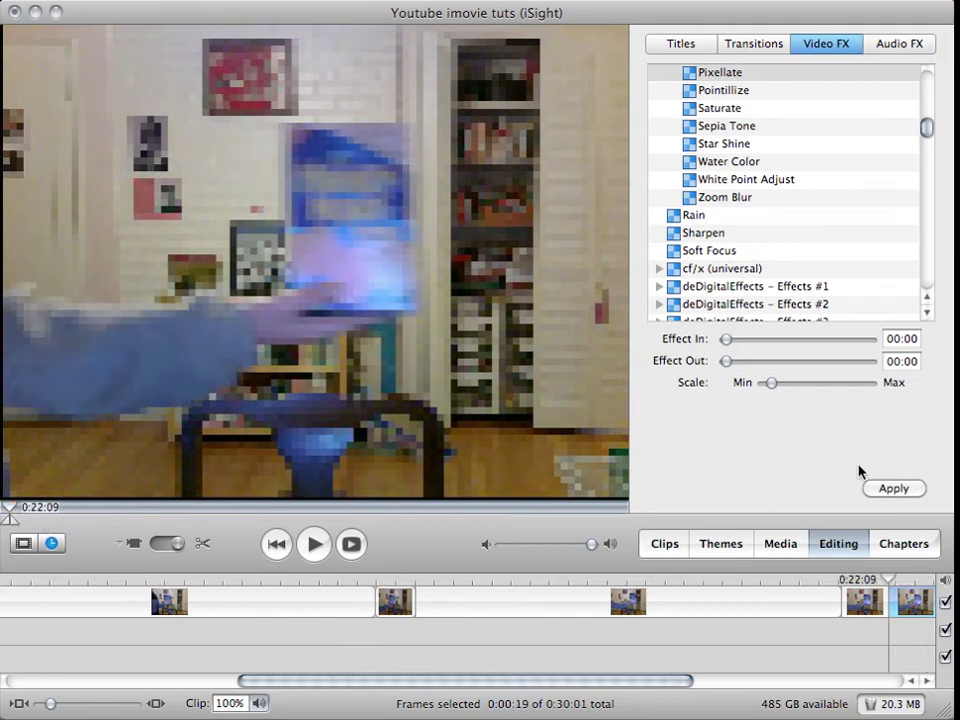
Preview ss PiP, Rect, Crop on the short clip at 0:21:16
scroll(796, 149, down, 10)
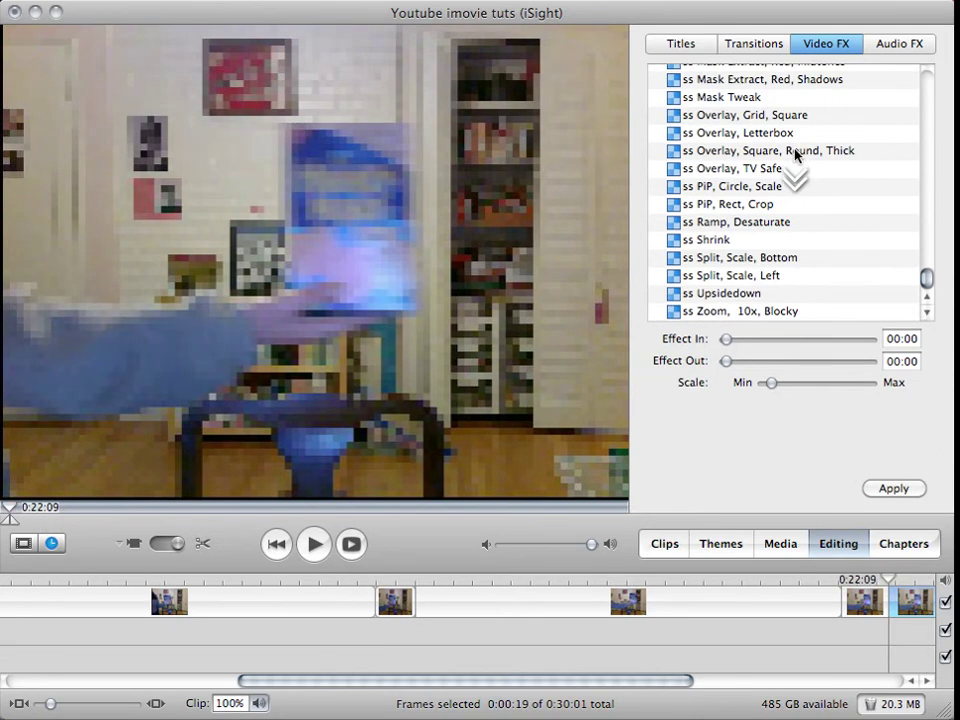
click(750, 205)
click(583, 483)
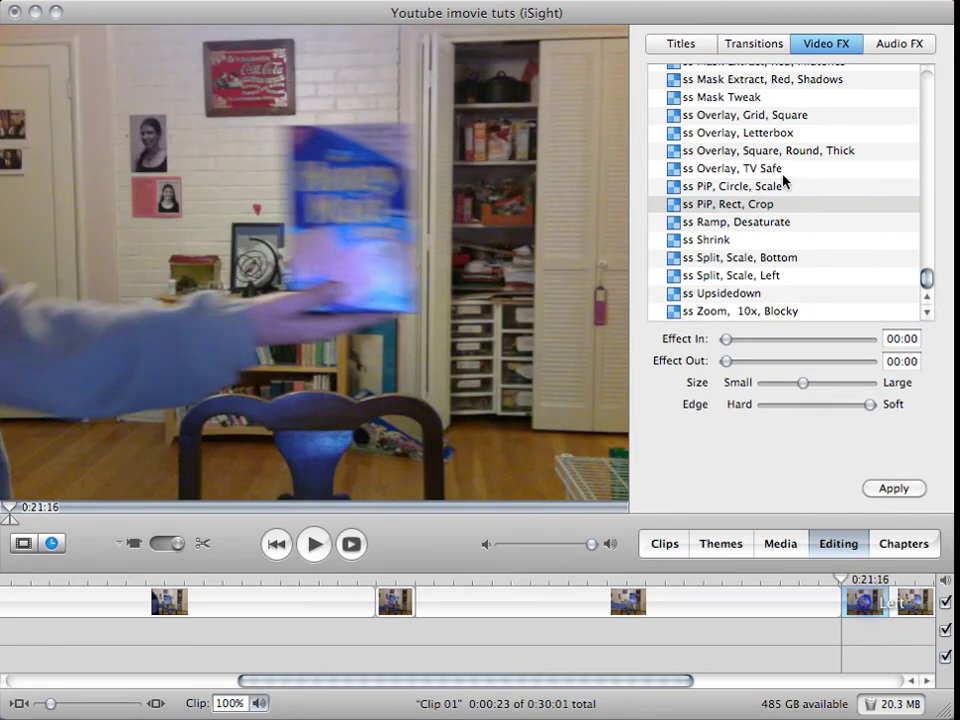
click(728, 205)
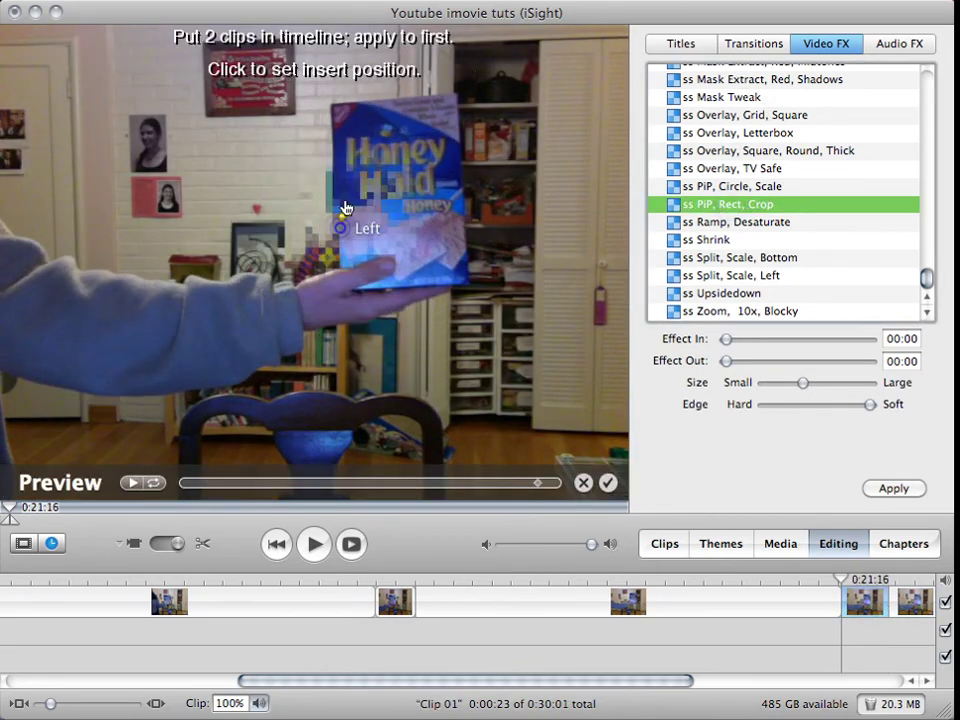
Apply the crop over the Honey Maid label, move the clip near 0:13:26, and review
click(369, 186)
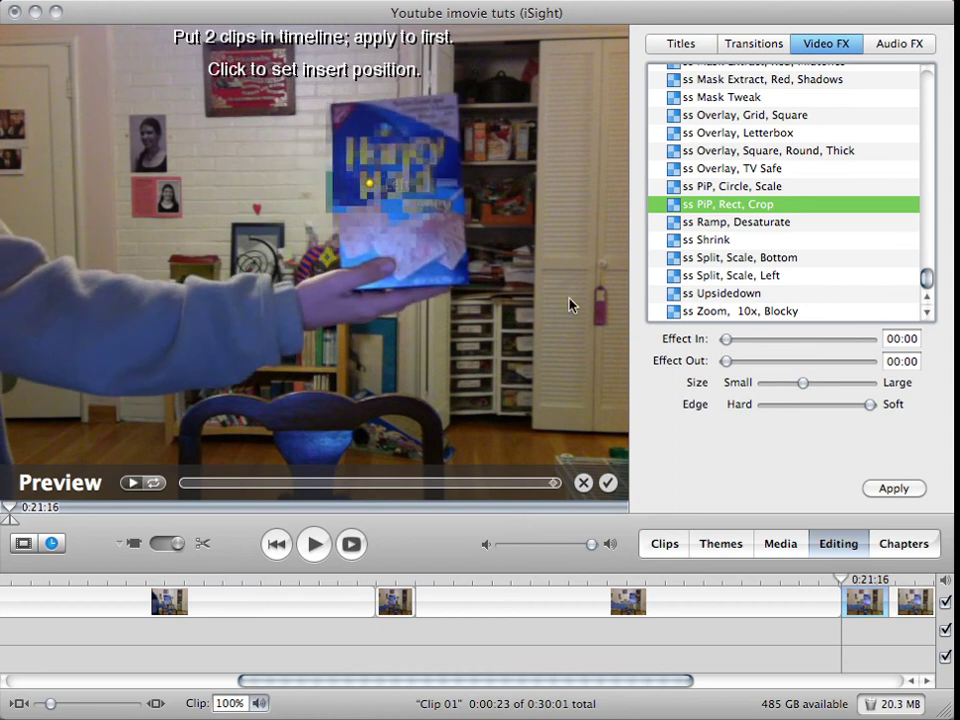
click(898, 488)
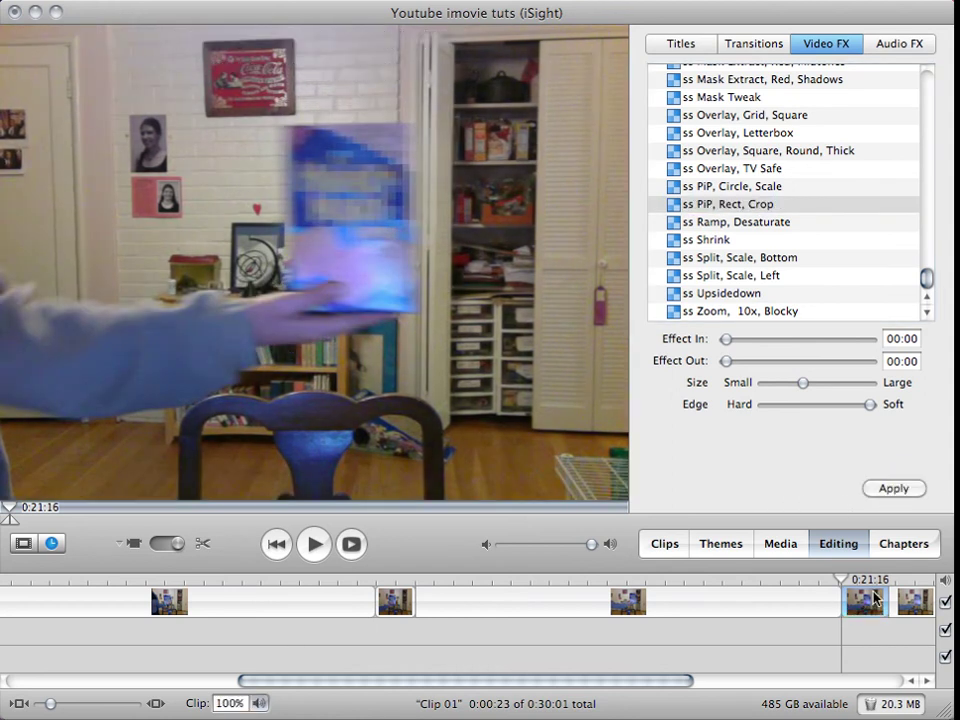
drag(846, 590, 375, 582)
click(315, 543)
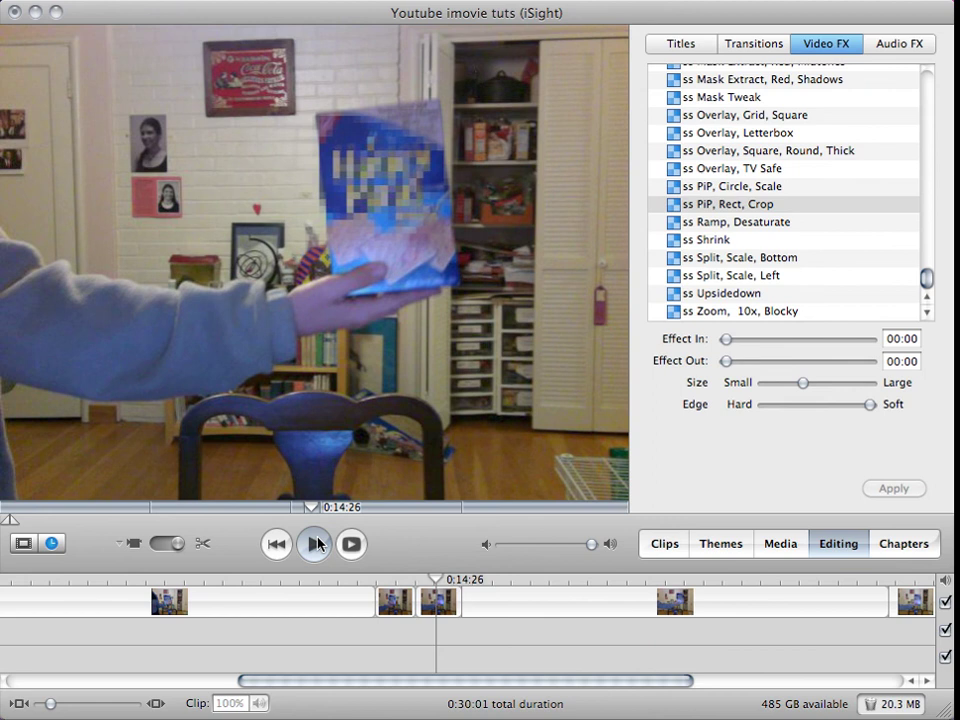
drag(474, 581, 434, 583)
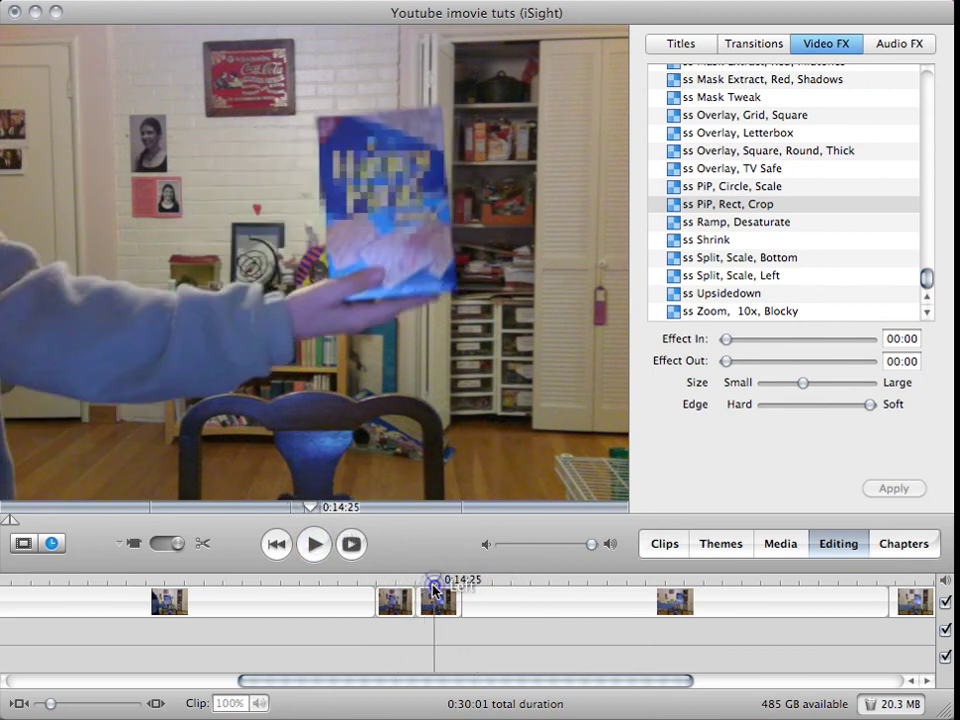